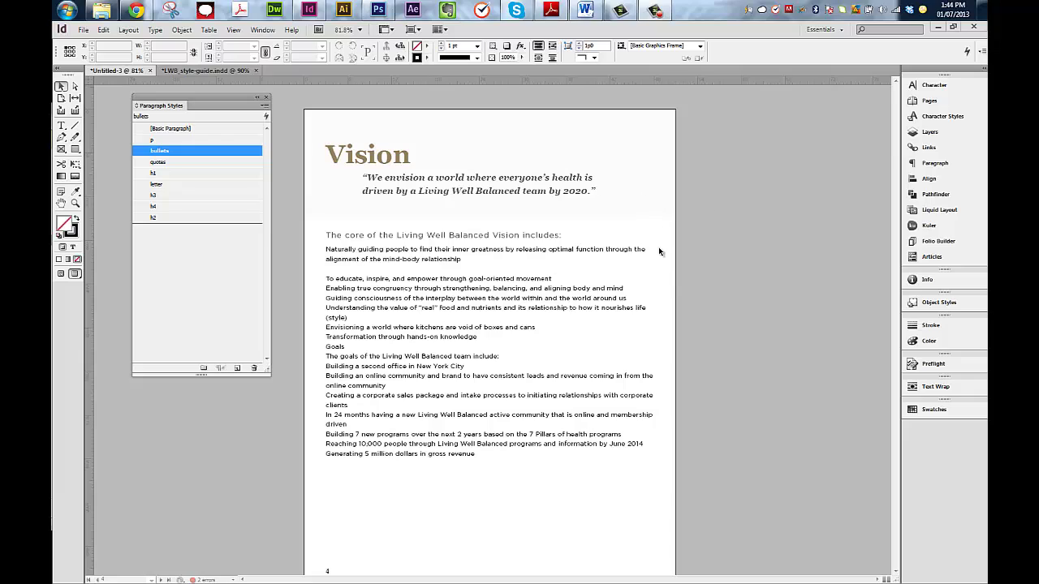
Switch to the Type tool to select the Vision list lines.
{"action": "key", "text": "t"}
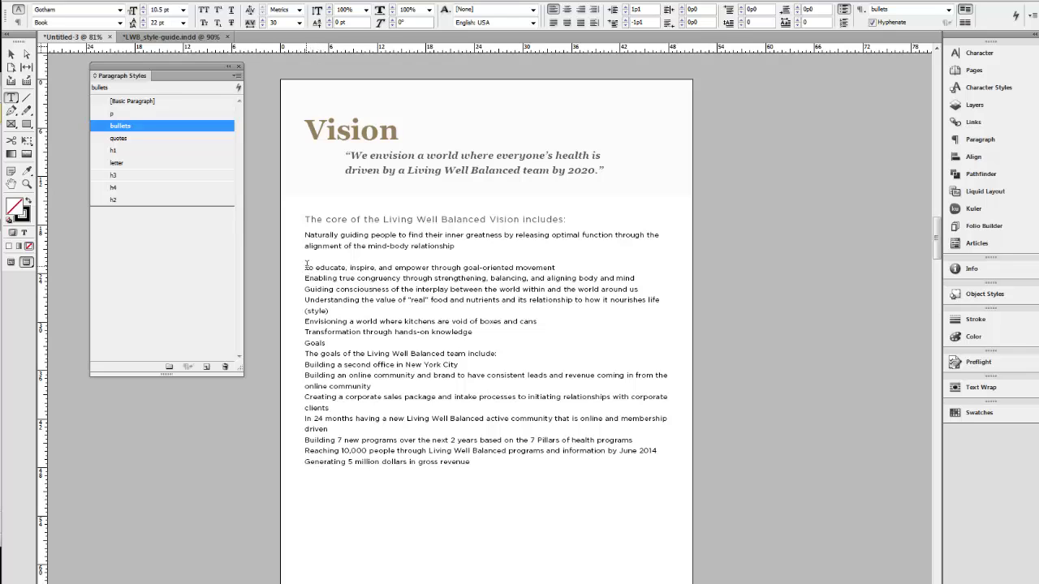
Bullet the Vision list lines, then reselect them and number them 1 to 15.
{"action": "left_click_drag", "start_coordinate": [331, 269], "coordinate": [490, 462]}
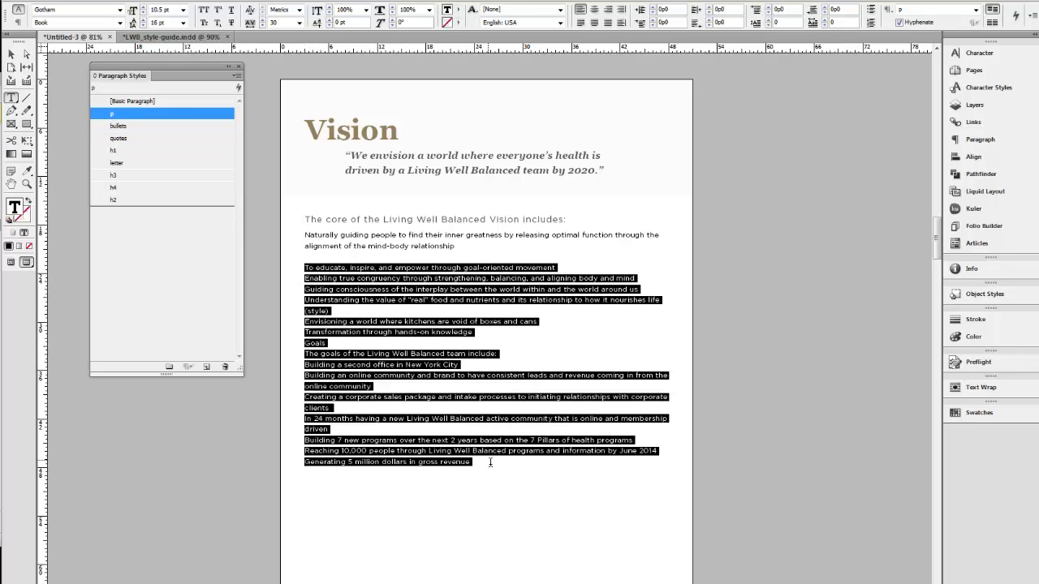
{"action": "left_click", "coordinate": [871, 11]}
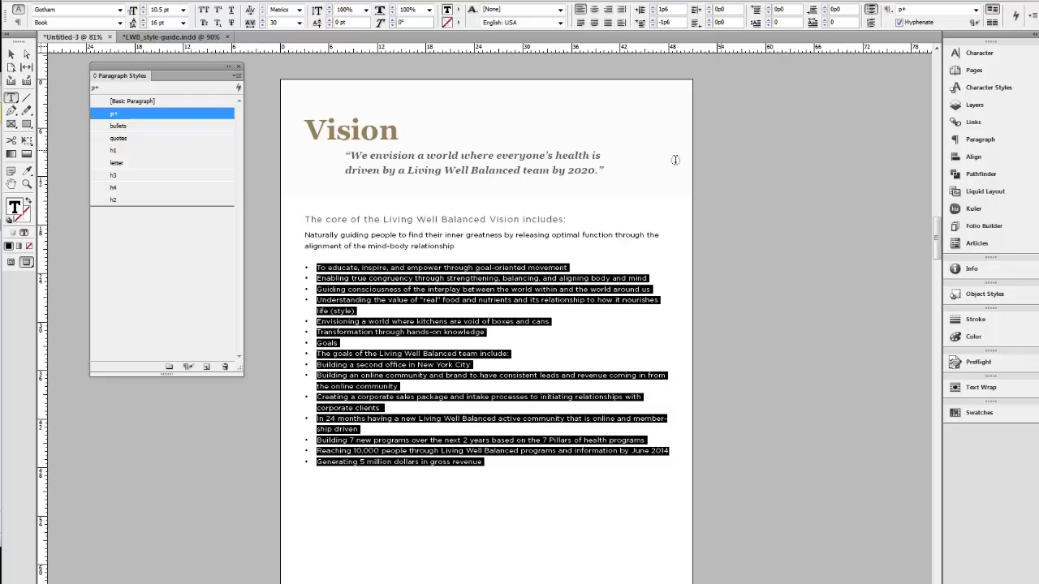
{"action": "left_click", "coordinate": [13, 54]}
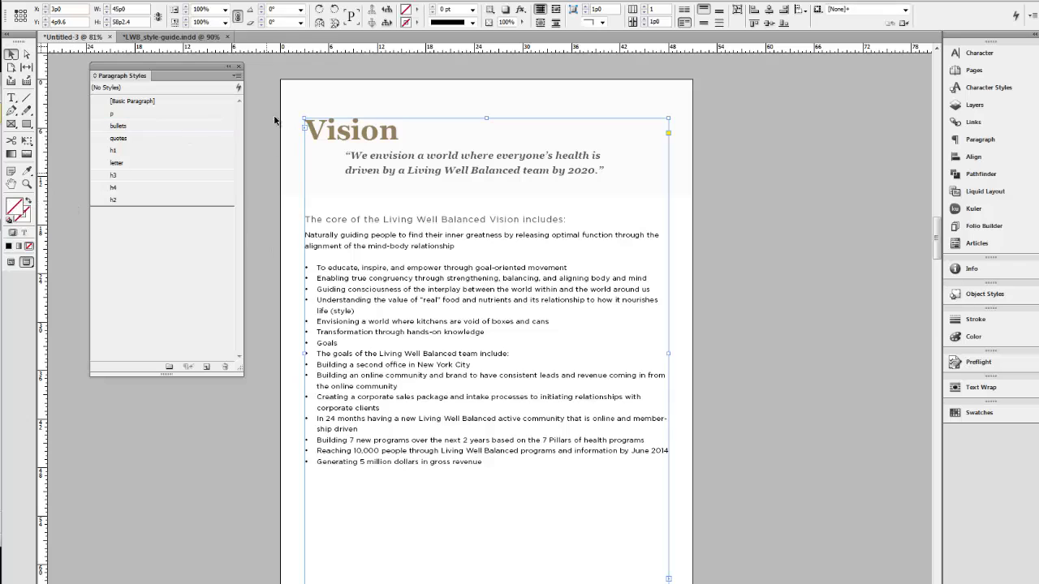
{"action": "key", "text": "t"}
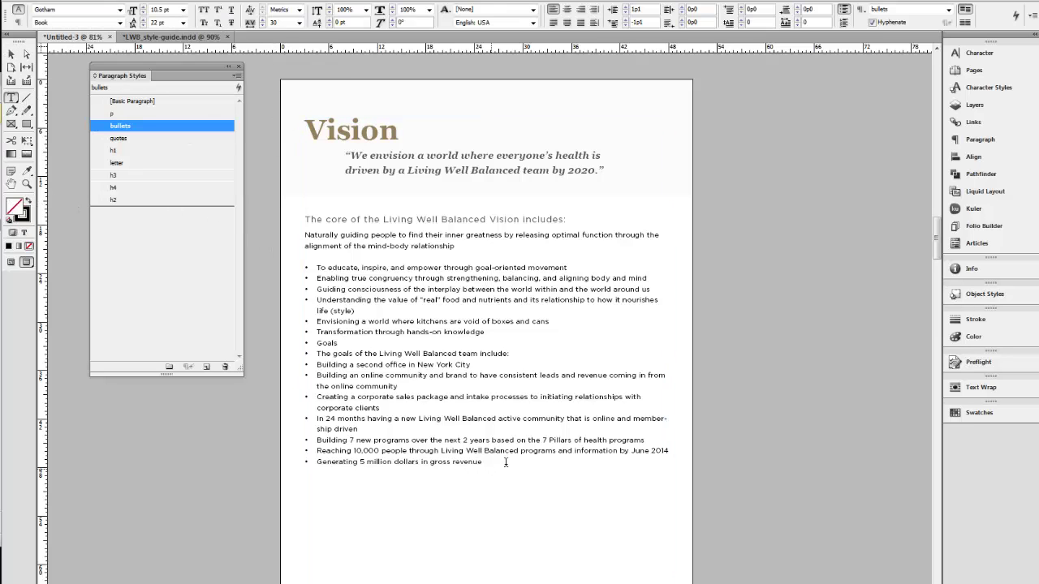
{"action": "left_click_drag", "start_coordinate": [504, 462], "coordinate": [316, 267]}
{"action": "left_click", "coordinate": [871, 23]}
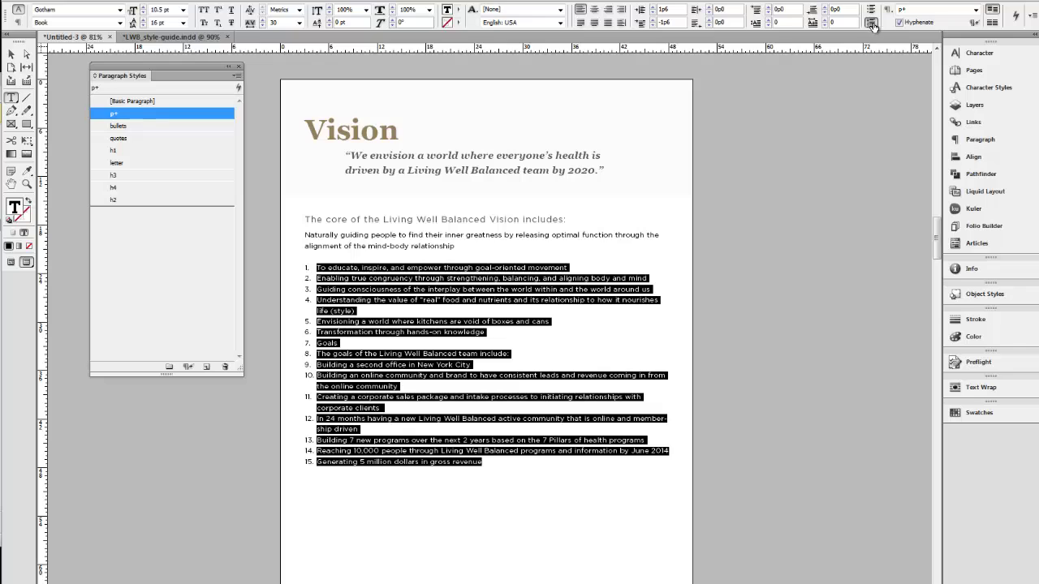
Remove the numbering from the Vision list and move the Paragraph Styles panel aside.
{"action": "left_click", "coordinate": [871, 24]}
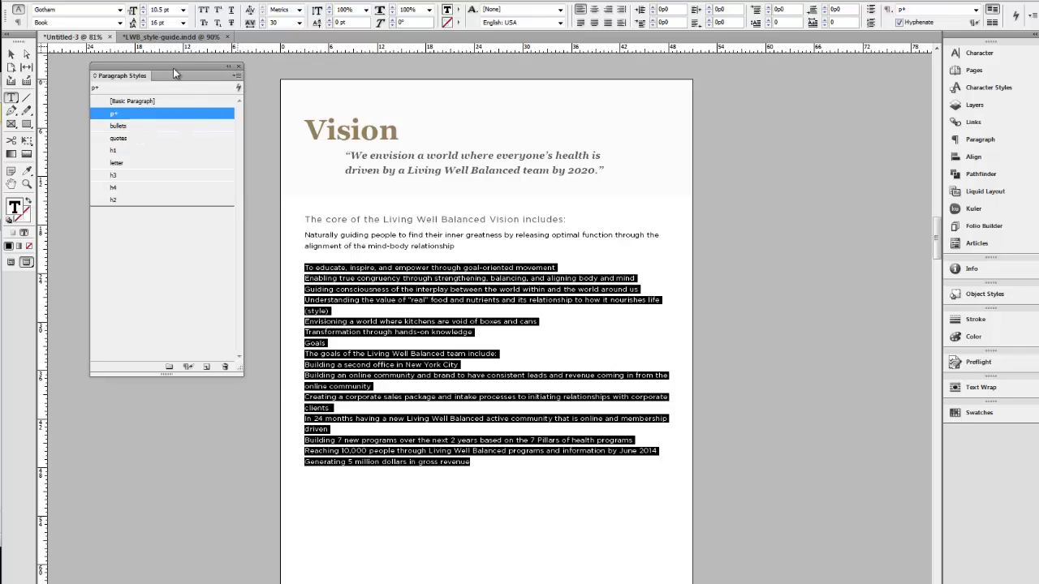
{"action": "left_click_drag", "start_coordinate": [173, 68], "coordinate": [289, 75]}
{"action": "left_click_drag", "start_coordinate": [557, 132], "coordinate": [802, 85]}
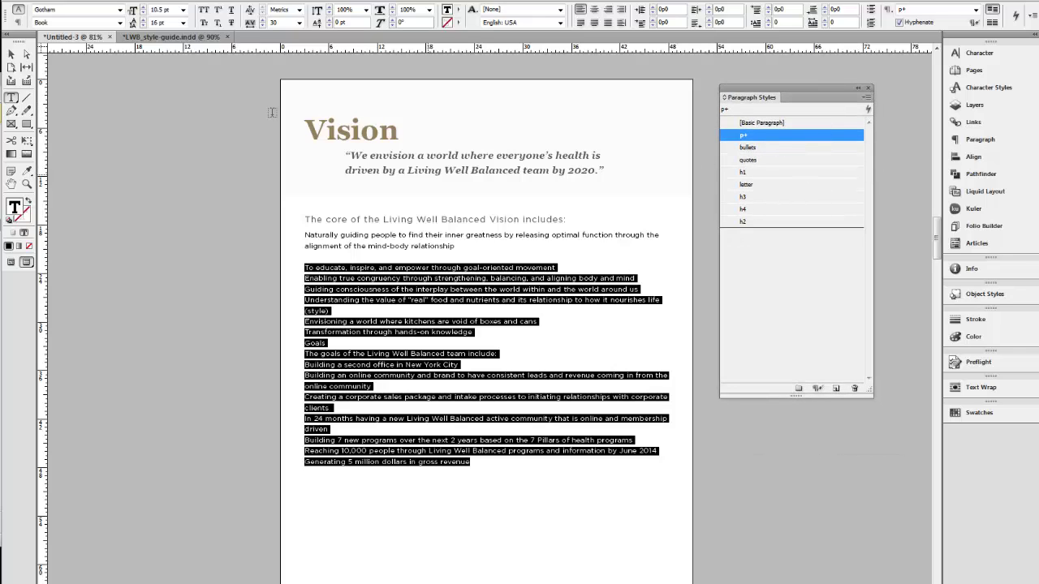
Clear the leftover overrides so the list lines use the plain p style.
{"action": "left_click", "coordinate": [236, 2]}
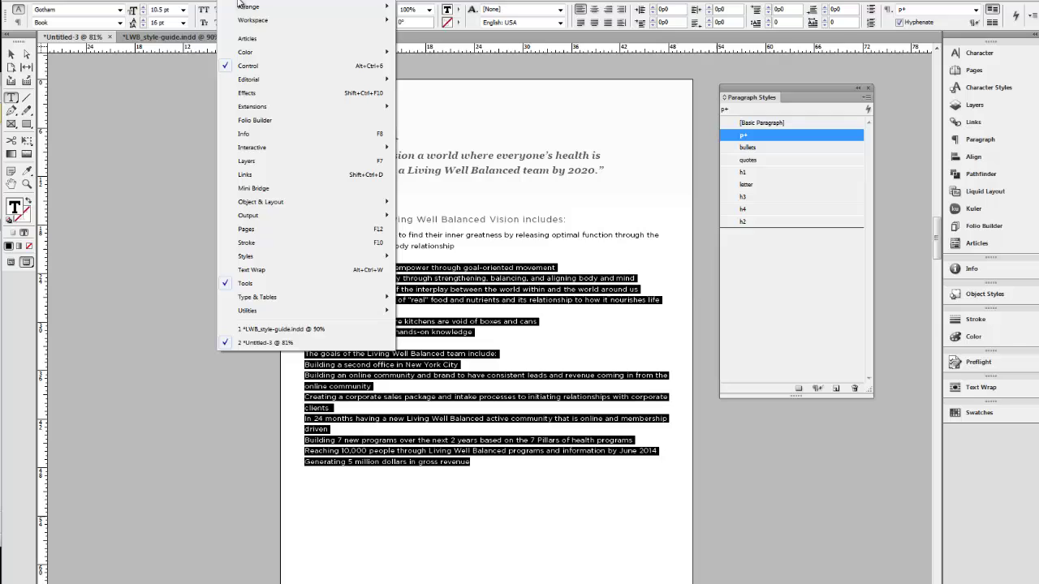
{"action": "mouse_move", "coordinate": [256, 258]}
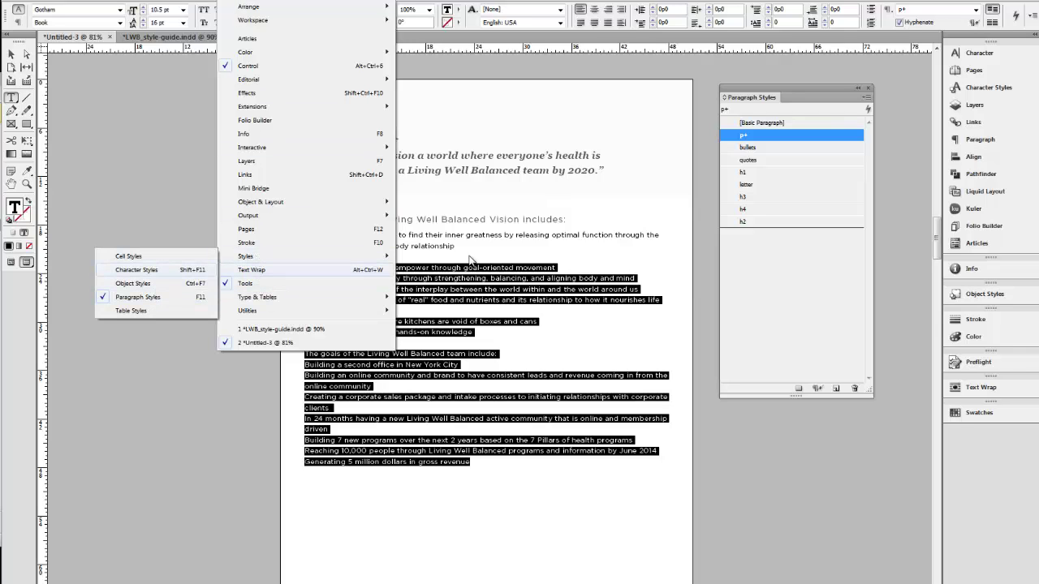
{"action": "left_click", "coordinate": [763, 139], "text": "alt"}
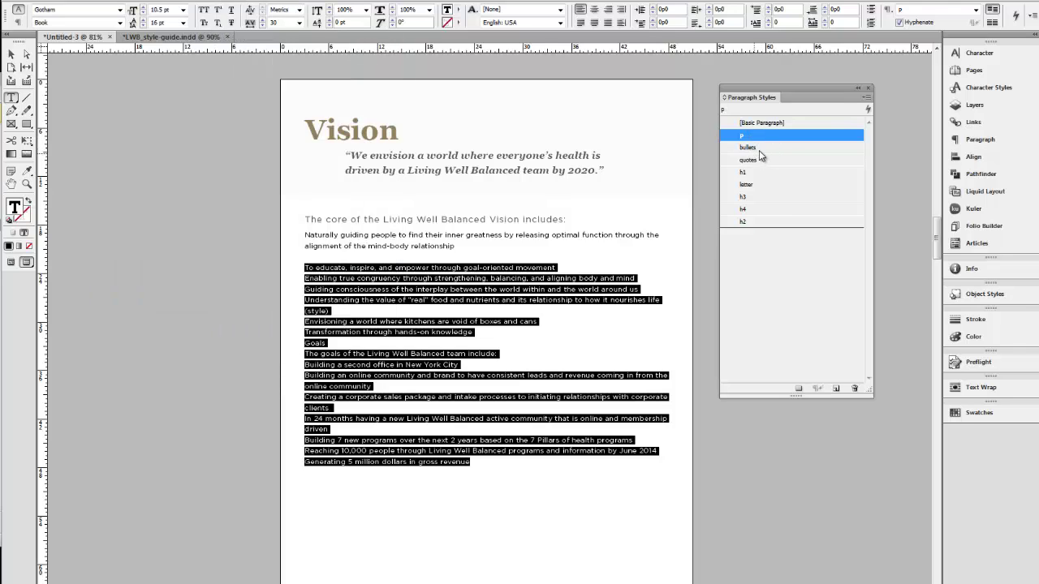
Create a new paragraph style named bullets2 with a bulleted list type.
{"action": "left_click", "coordinate": [867, 99]}
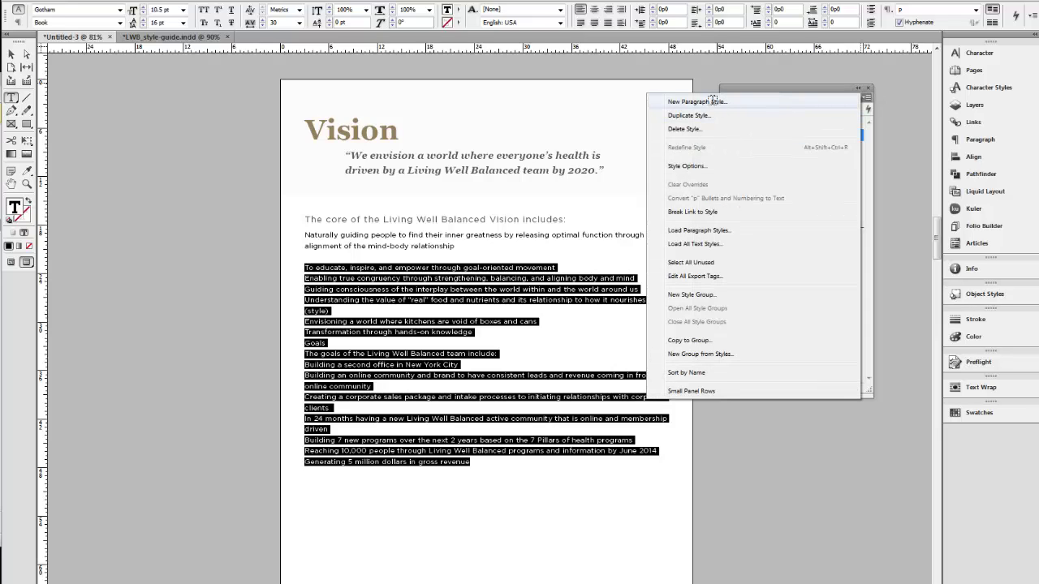
{"action": "left_click", "coordinate": [713, 103]}
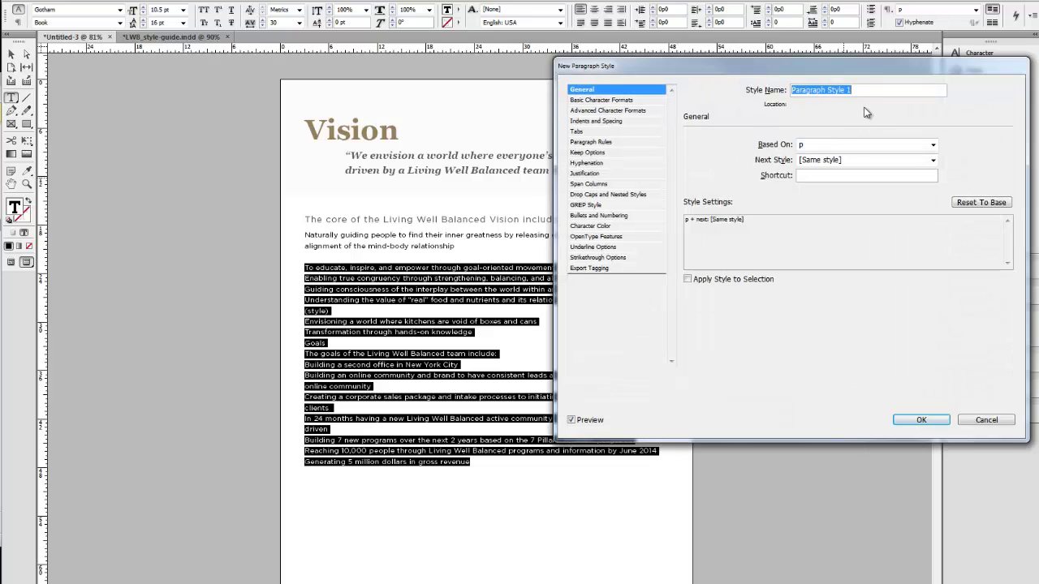
{"action": "type", "text": "bullets2"}
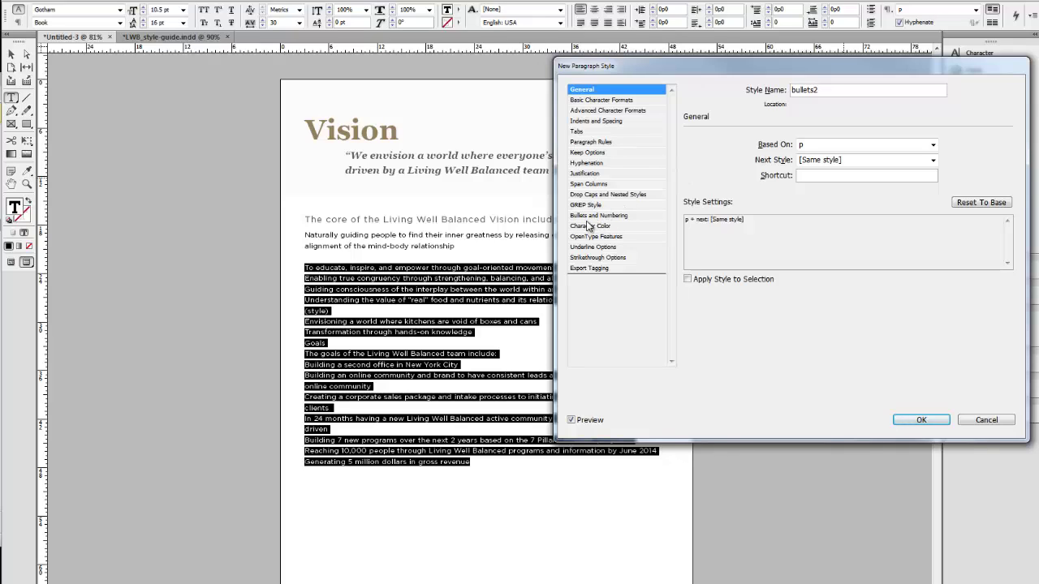
{"action": "left_click", "coordinate": [594, 216]}
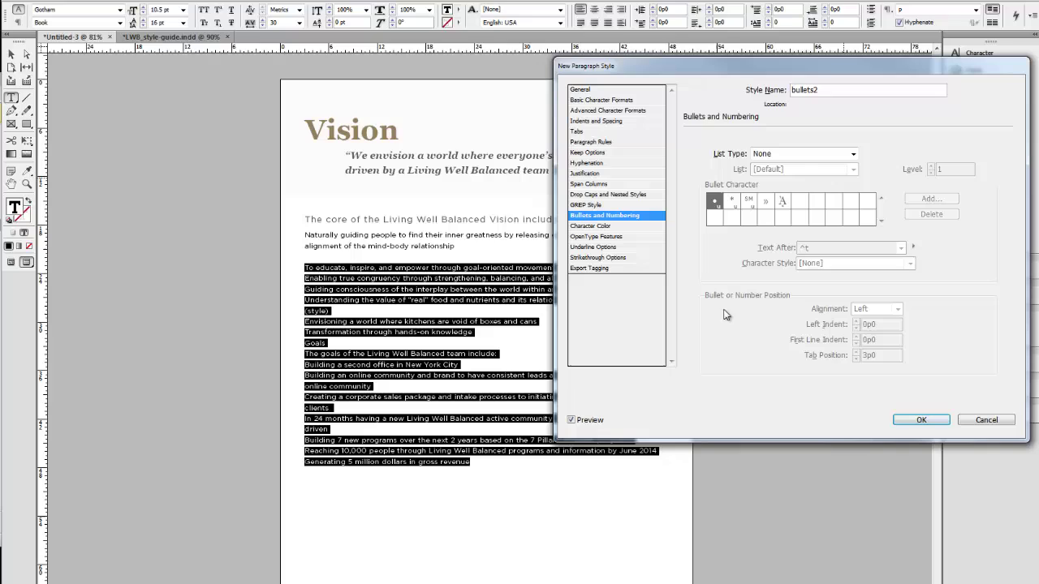
{"action": "left_click", "coordinate": [852, 155]}
{"action": "left_click", "coordinate": [774, 177]}
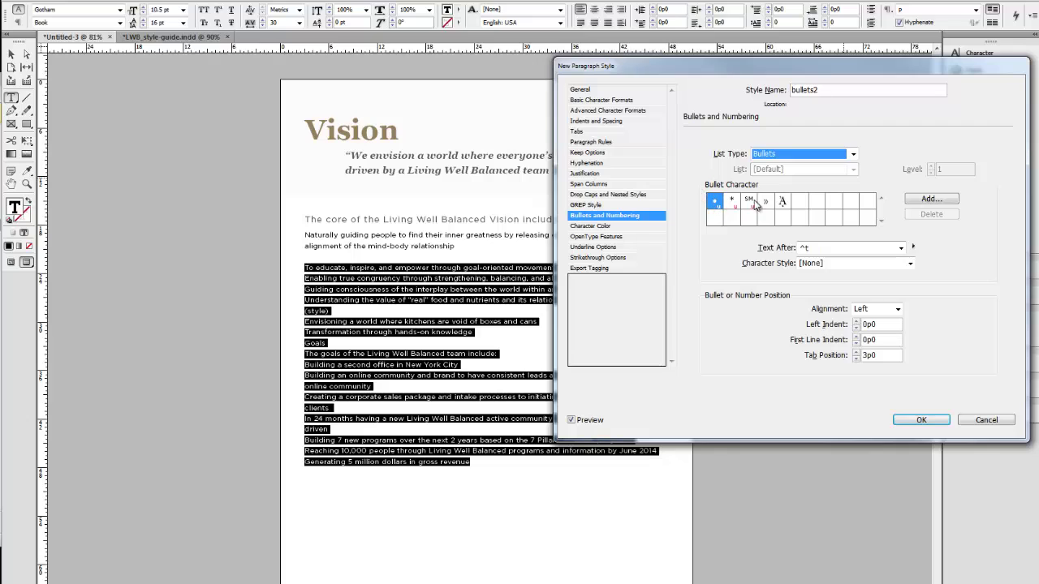
{"action": "left_click", "coordinate": [930, 199]}
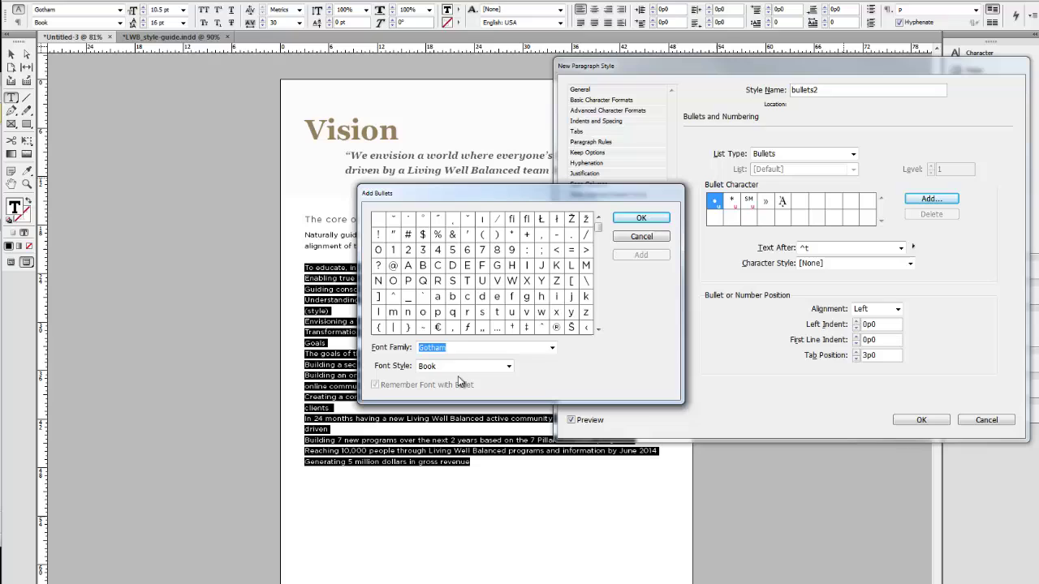
{"action": "left_click", "coordinate": [641, 220]}
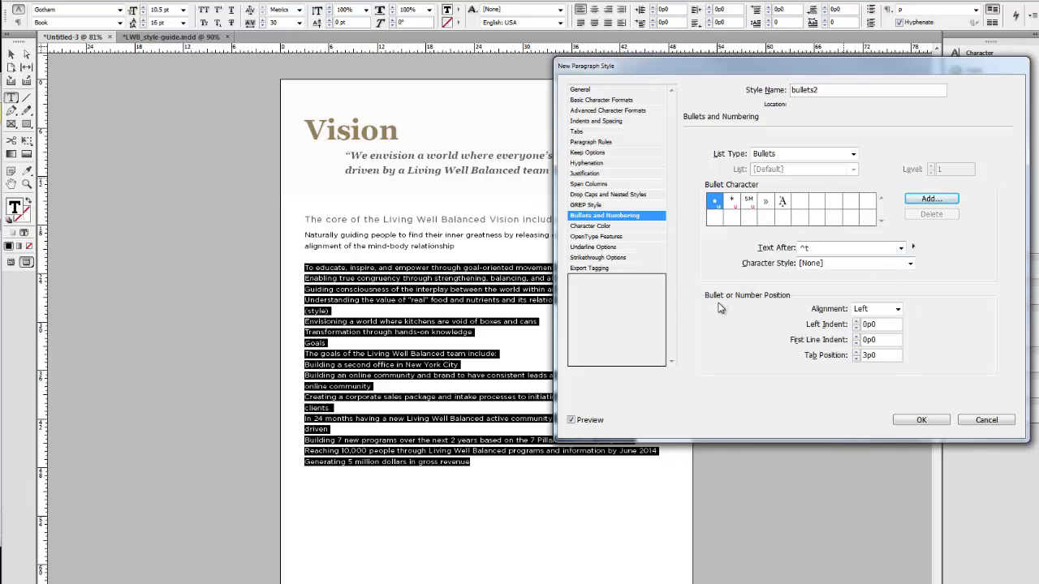
{"action": "left_click", "coordinate": [924, 420]}
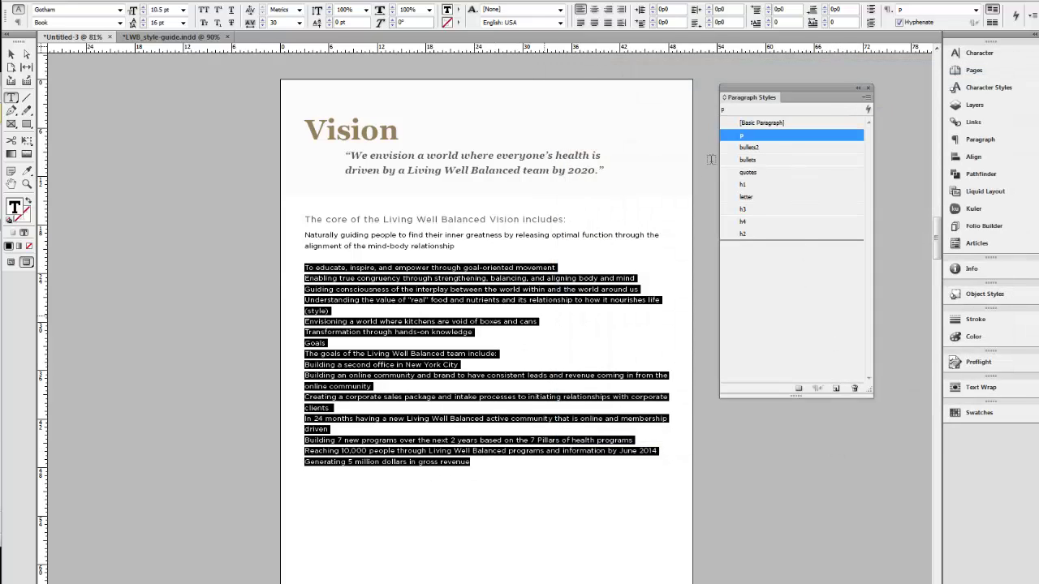
Apply bullets2 to the Vision list lines, then reselect the frame and re-enter its text.
{"action": "left_click", "coordinate": [766, 149]}
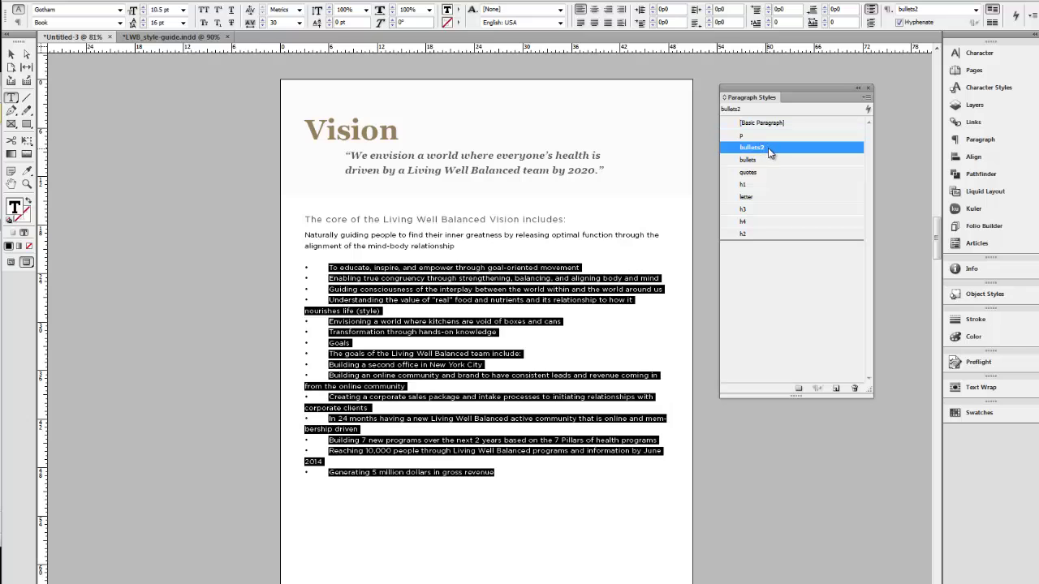
{"action": "left_click", "coordinate": [12, 57]}
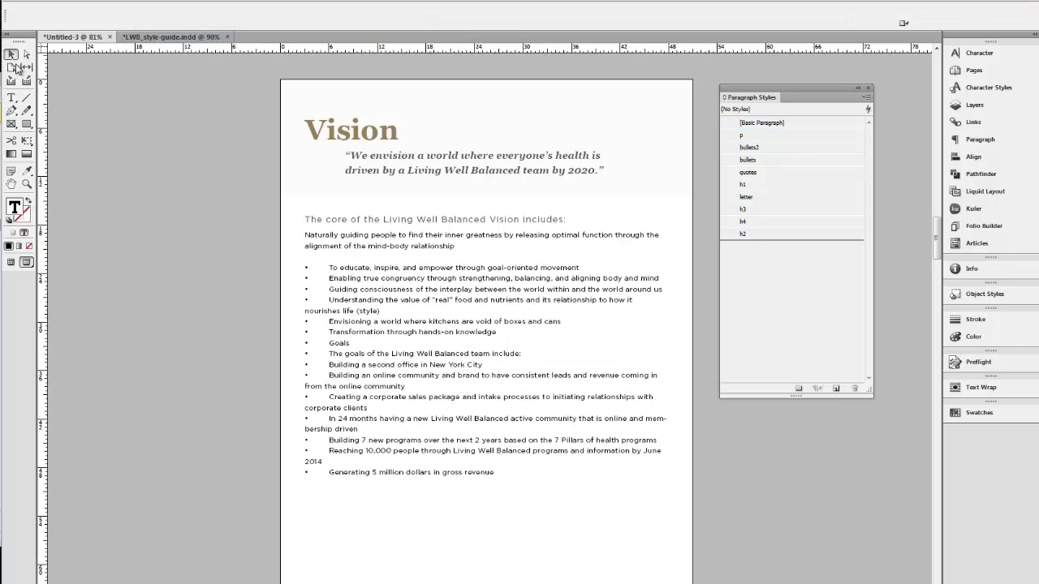
{"action": "left_click", "coordinate": [329, 330]}
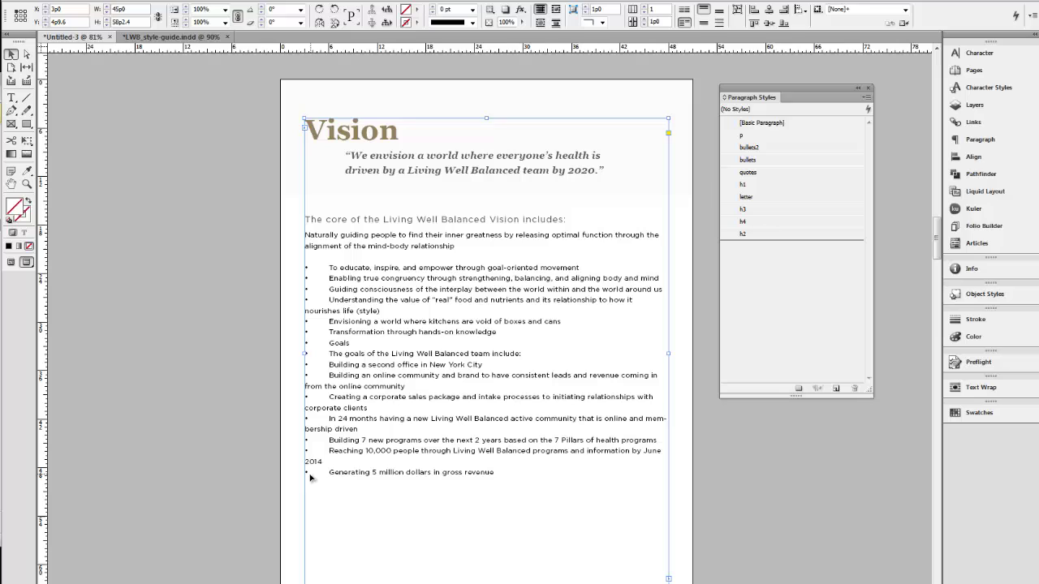
{"action": "double_click", "coordinate": [314, 424]}
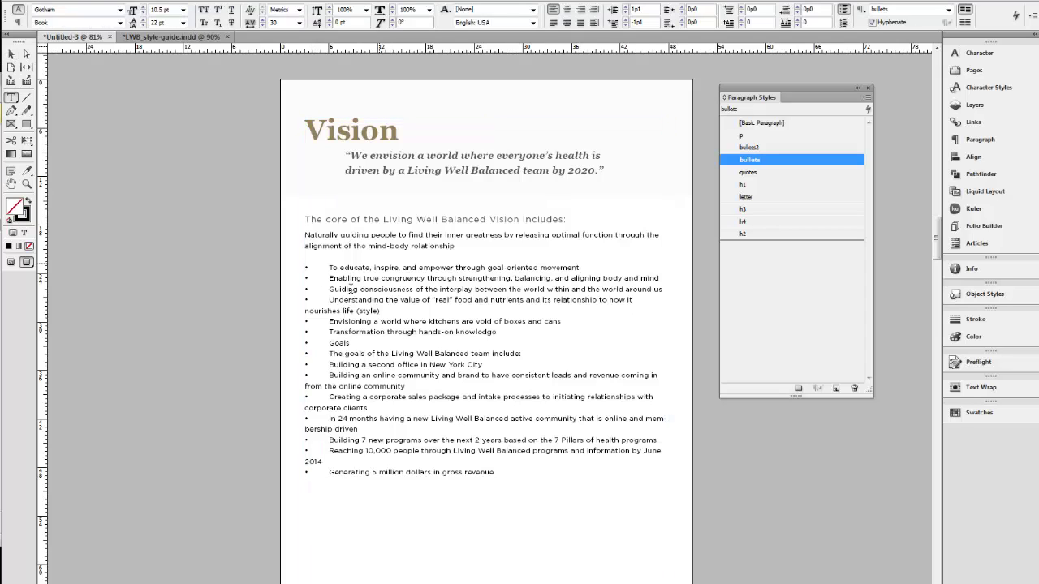
In bullets2's Bullets and Numbering settings, set the left indent to 1p1.
{"action": "left_click", "coordinate": [772, 149]}
{"action": "double_click", "coordinate": [772, 149]}
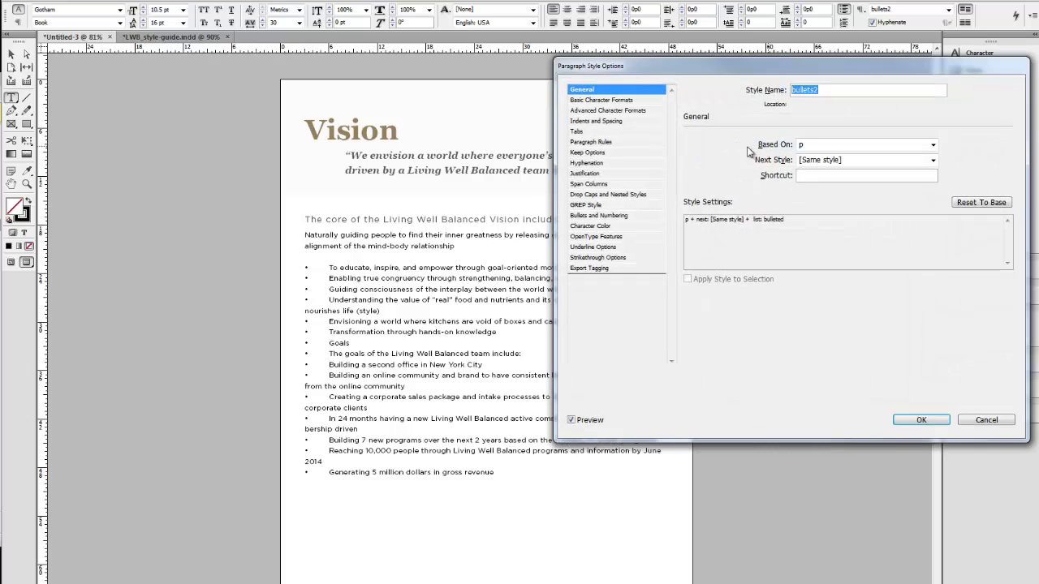
{"action": "left_click", "coordinate": [605, 215]}
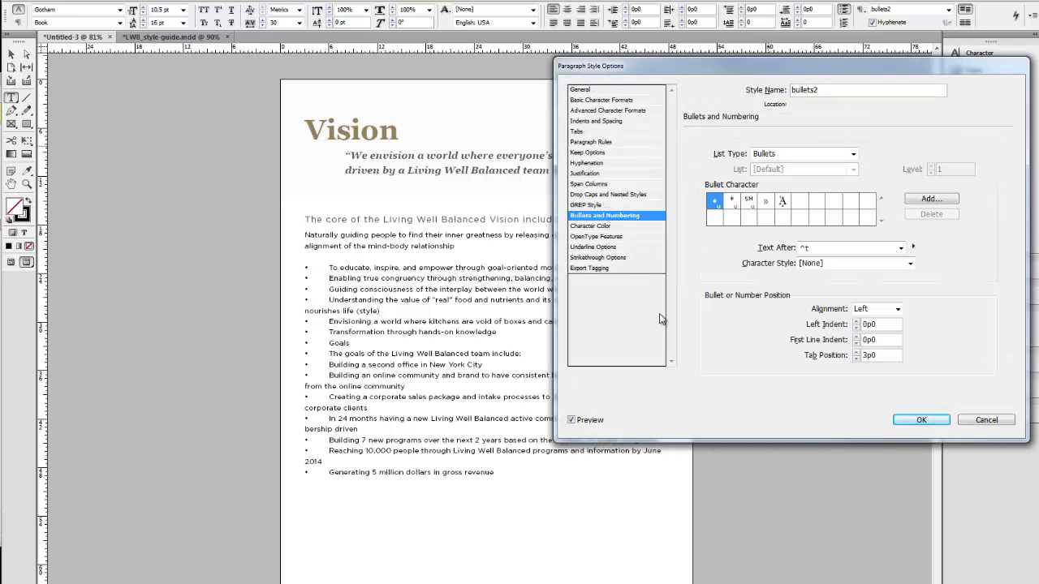
{"action": "left_click", "coordinate": [875, 324]}
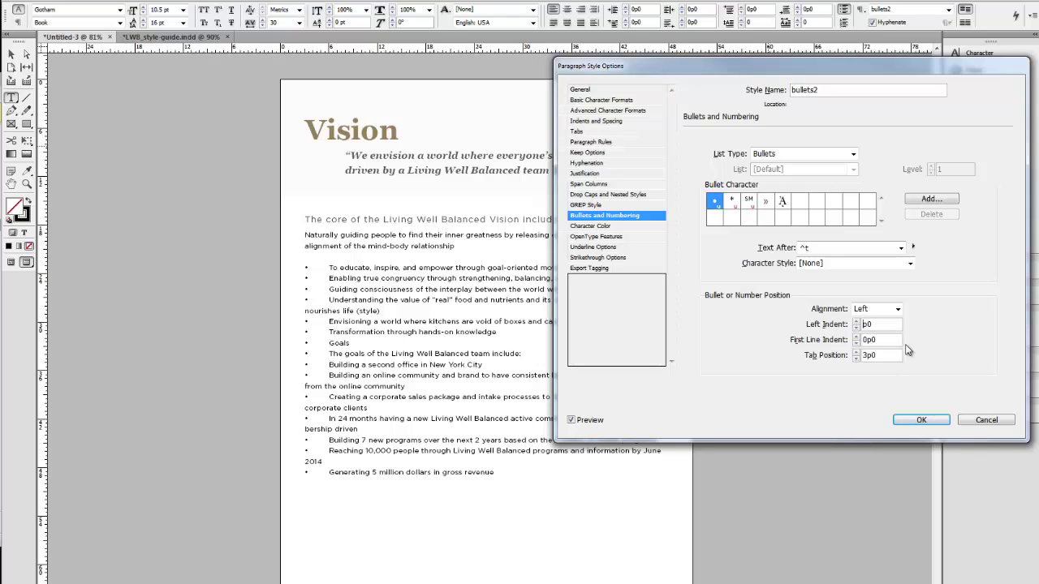
{"action": "key", "text": "Delete"}
{"action": "type", "text": "1"}
{"action": "key", "text": "Right"}
{"action": "key", "text": "Delete"}
{"action": "type", "text": "1"}
{"action": "key", "text": "Tab"}
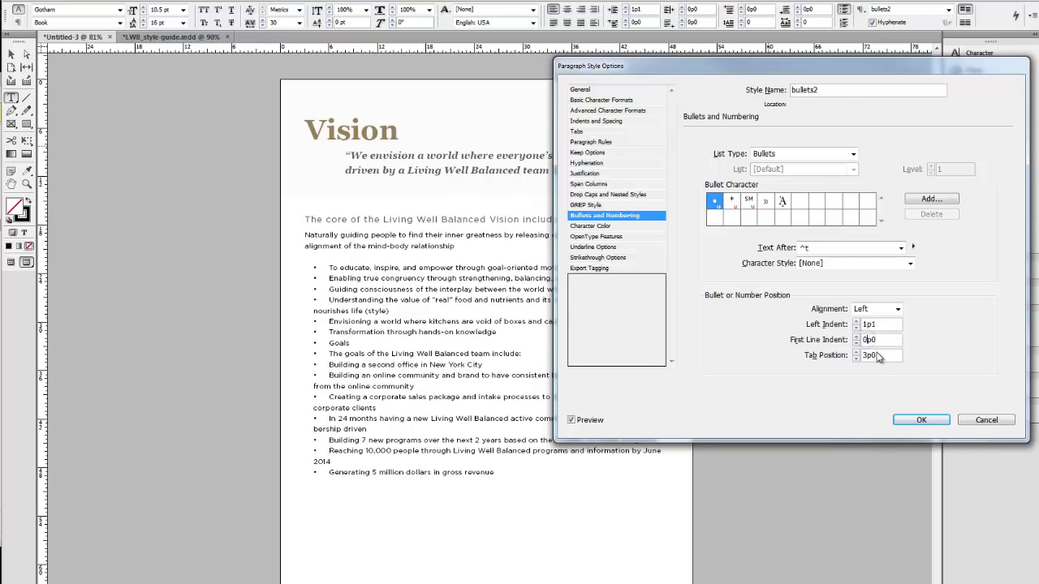
Set bullets2's first-line indent to -1p1 and confirm the hanging indent.
{"action": "type", "text": "1p0"}
{"action": "key", "text": "BackSpace"}
{"action": "type", "text": "2"}
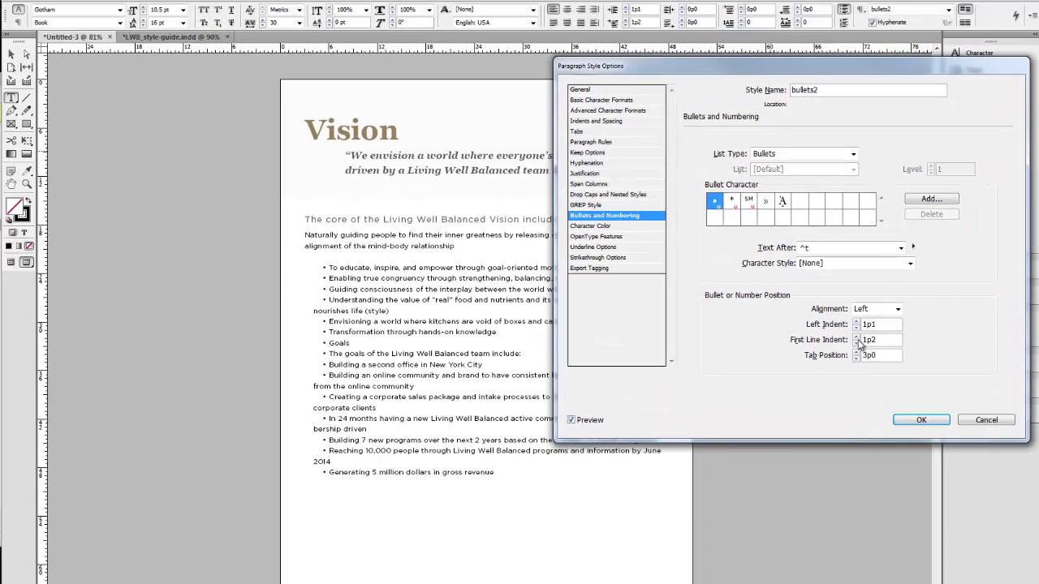
{"action": "left_click", "coordinate": [856, 343]}
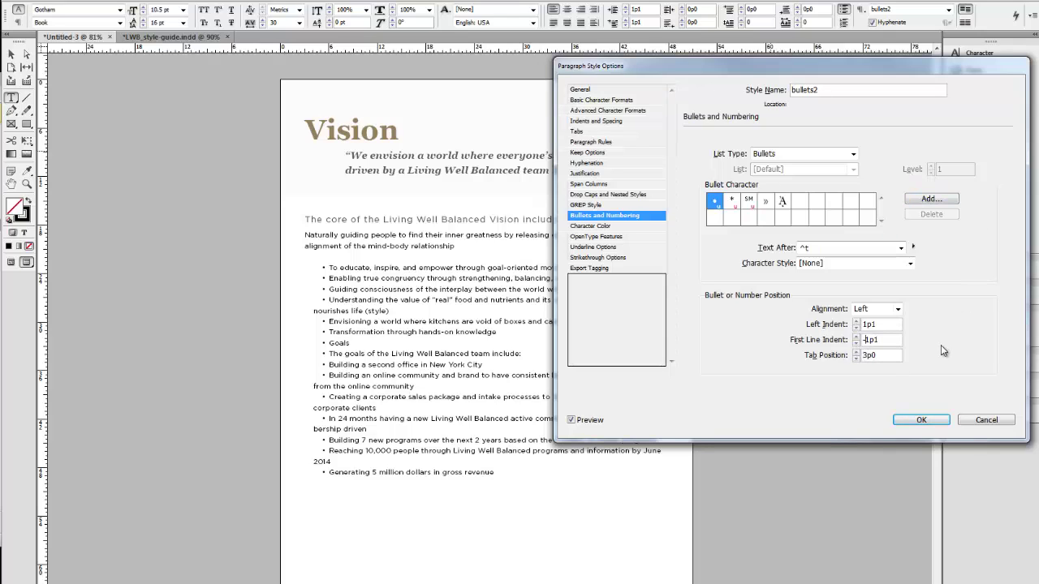
{"action": "key", "text": "Return"}
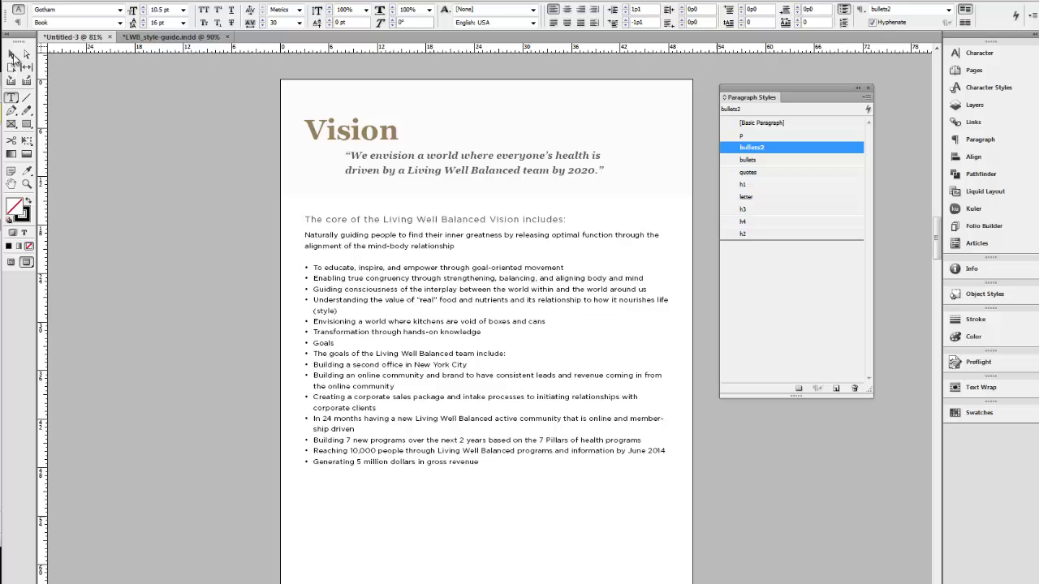
Raise the bullets2 style's leading from 16 pt to 22 pt.
{"action": "left_click", "coordinate": [12, 55]}
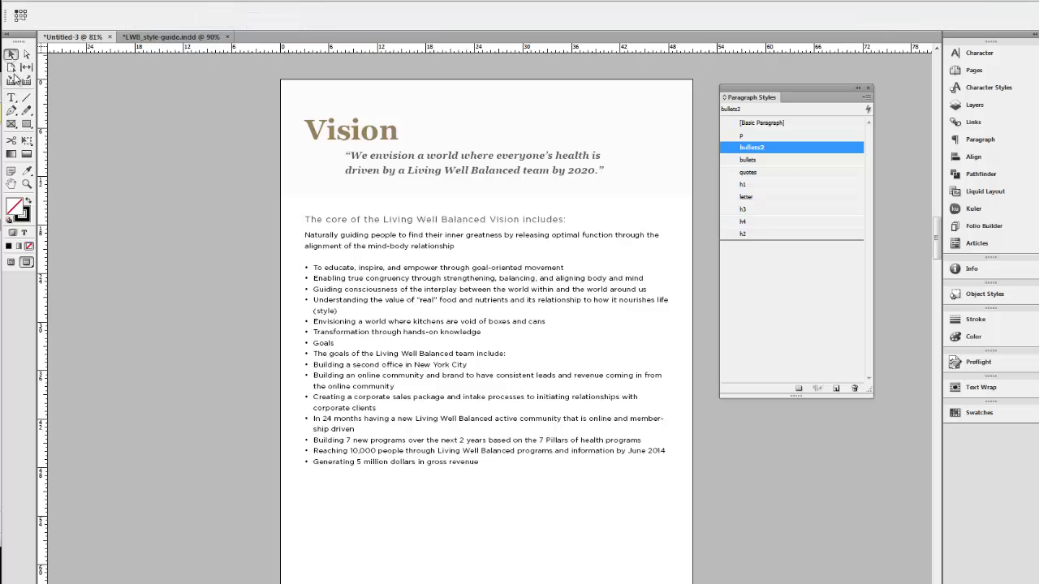
{"action": "double_click", "coordinate": [795, 152]}
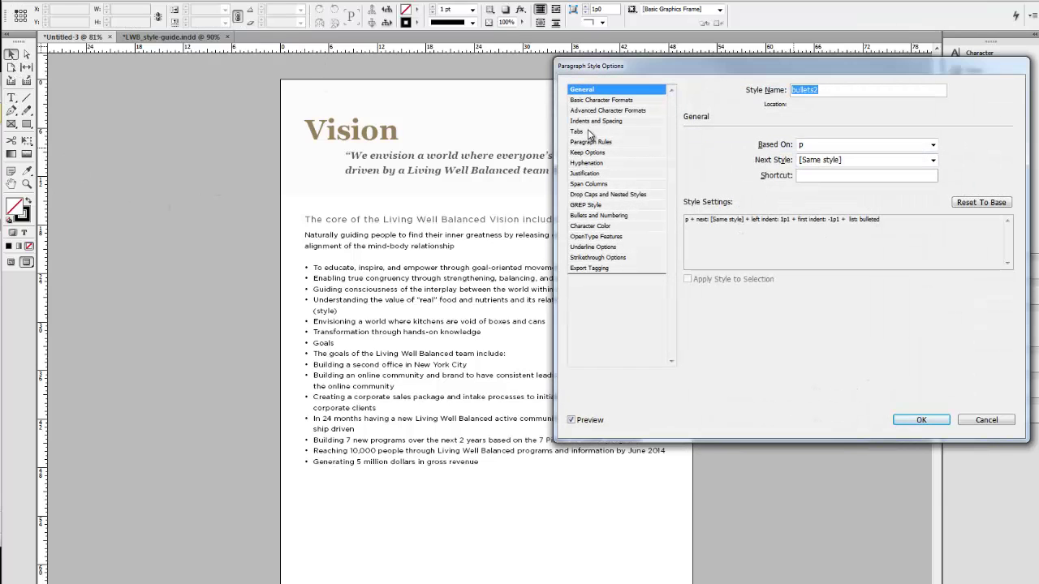
{"action": "left_click", "coordinate": [611, 100]}
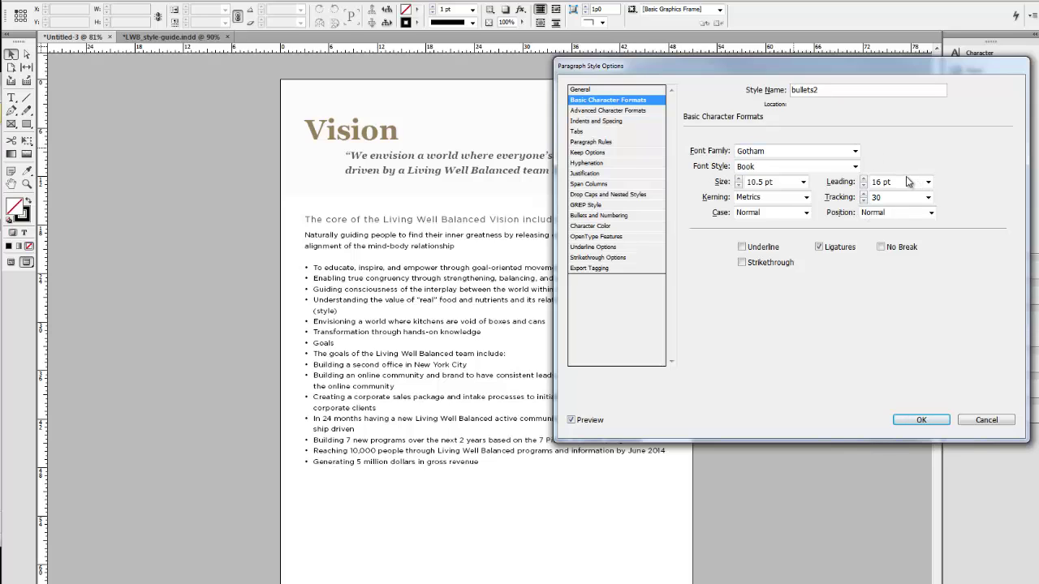
{"action": "left_click", "coordinate": [864, 179]}
{"action": "left_click", "coordinate": [865, 179]}
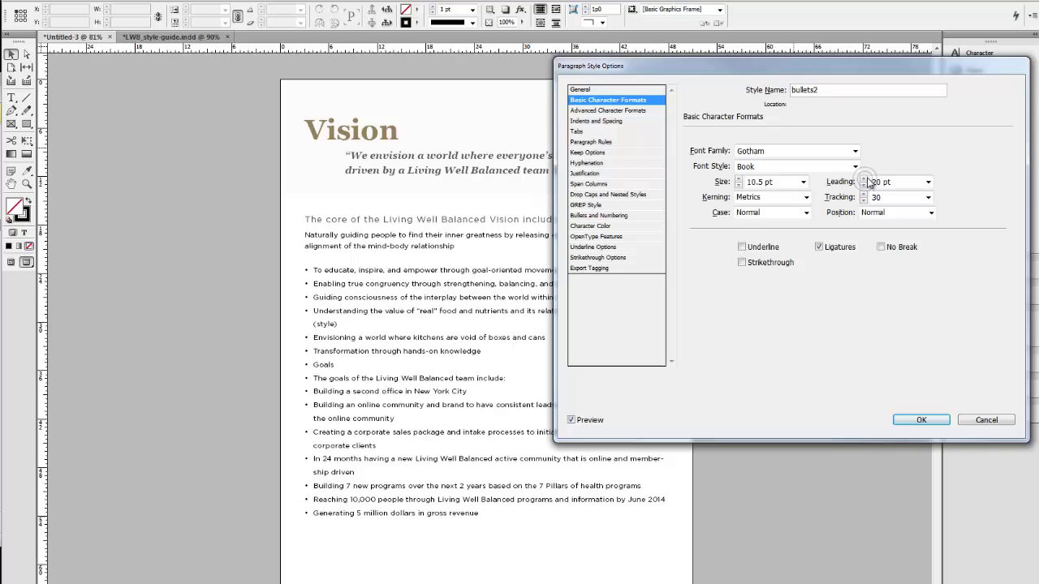
{"action": "left_click", "coordinate": [864, 179]}
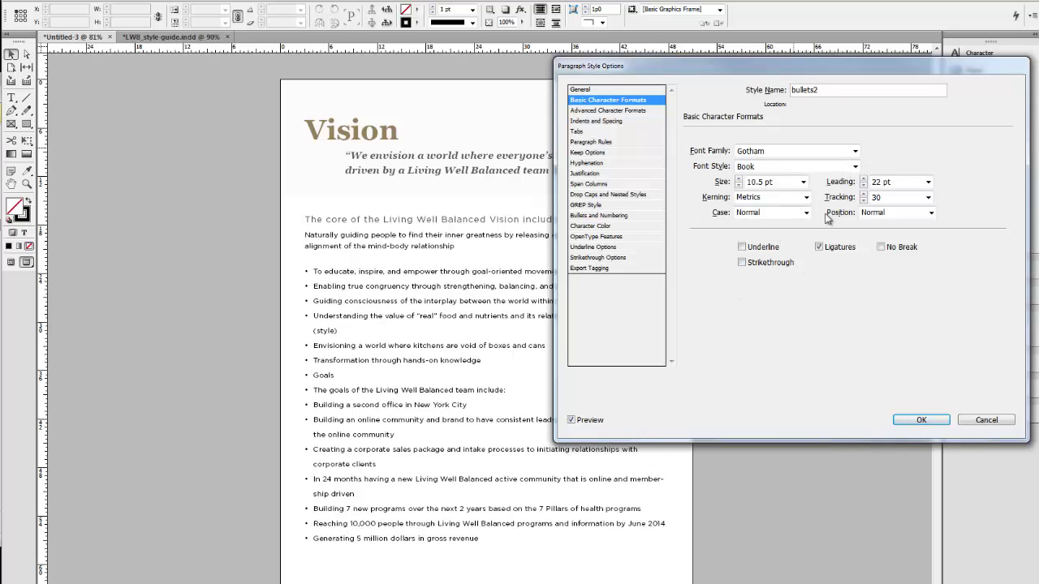
{"action": "left_click", "coordinate": [916, 420]}
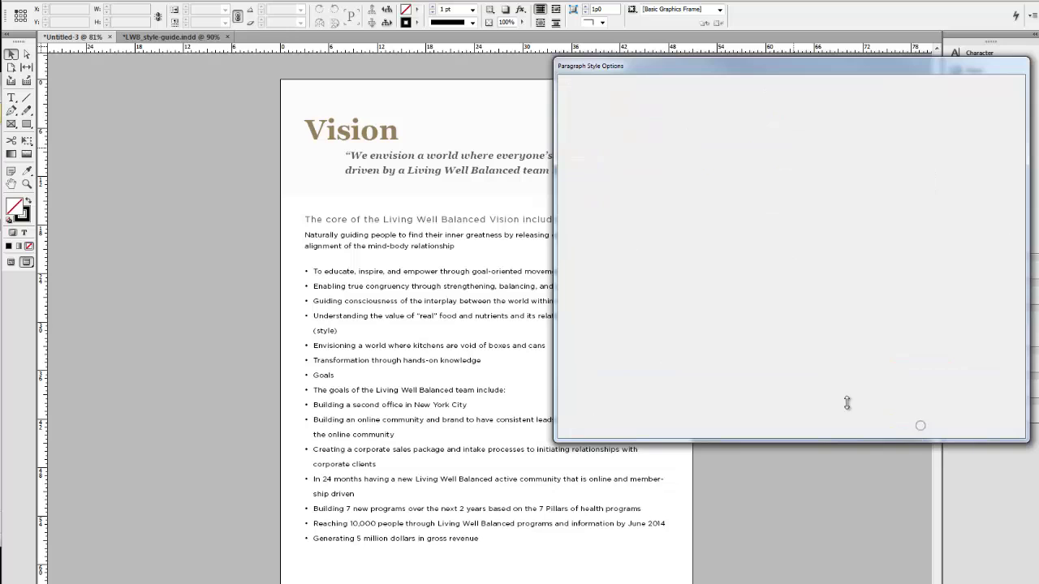